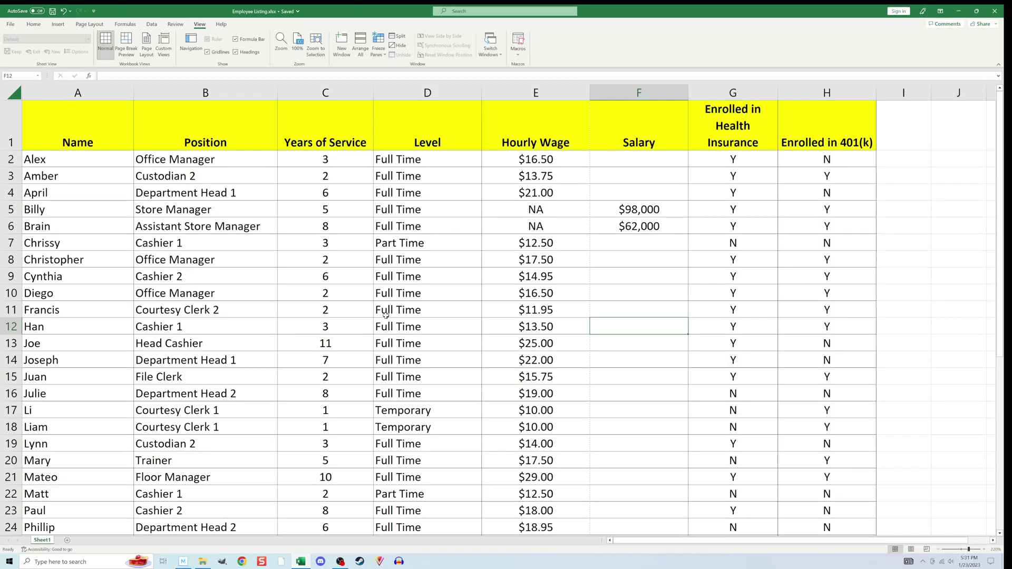
Select the employee table from the Name header in A1 down to H37
left_click(83, 130)
mouse_move(83, 130)
left_mouse_down()
mouse_move(237, 211)
mouse_move(547, 421)
mouse_move(791, 532)
mouse_move(809, 567)
mouse_move(833, 447)
left_mouse_up()
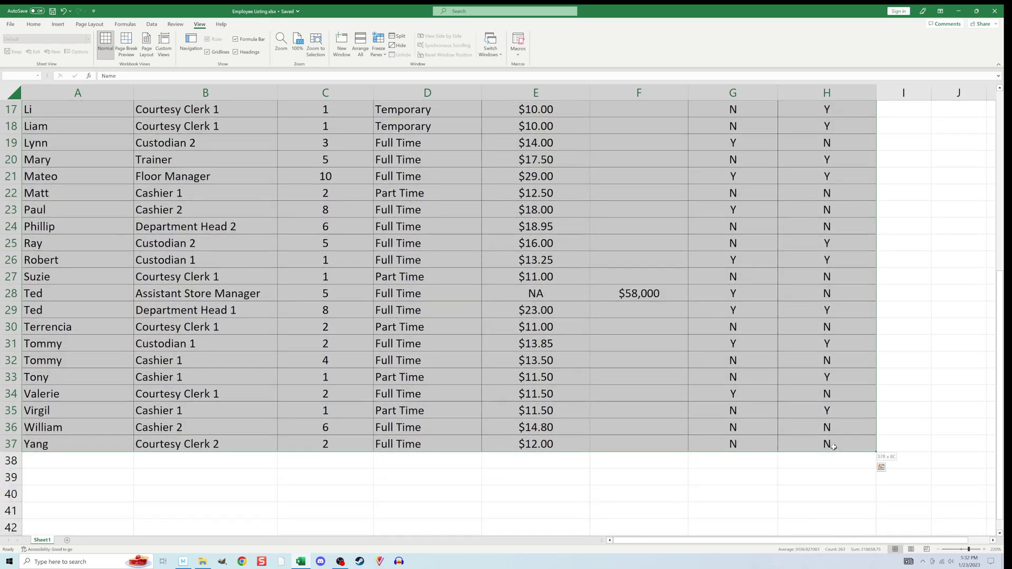
scroll(769, 361, "up", 3)
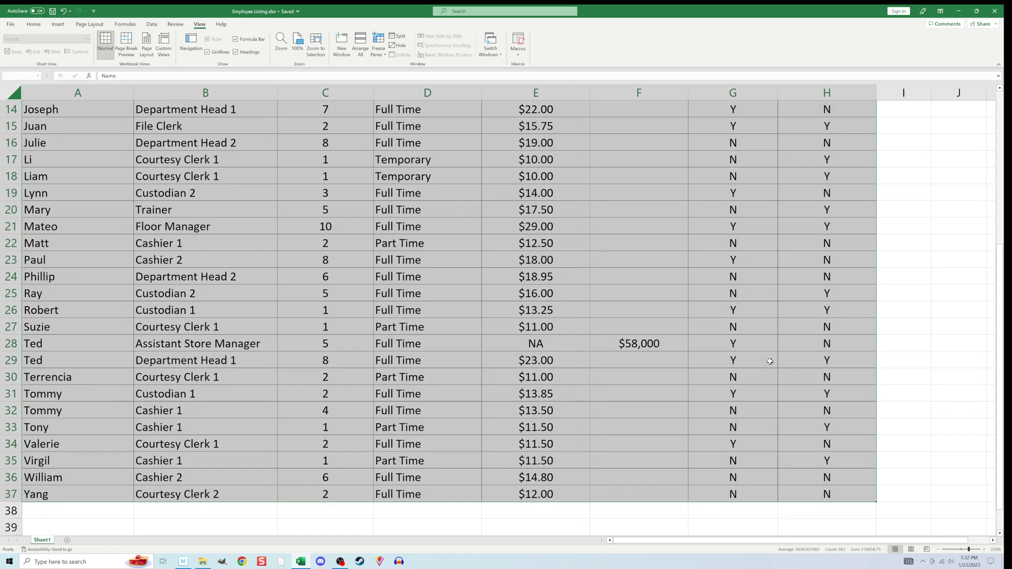
scroll(770, 361, "up", 3)
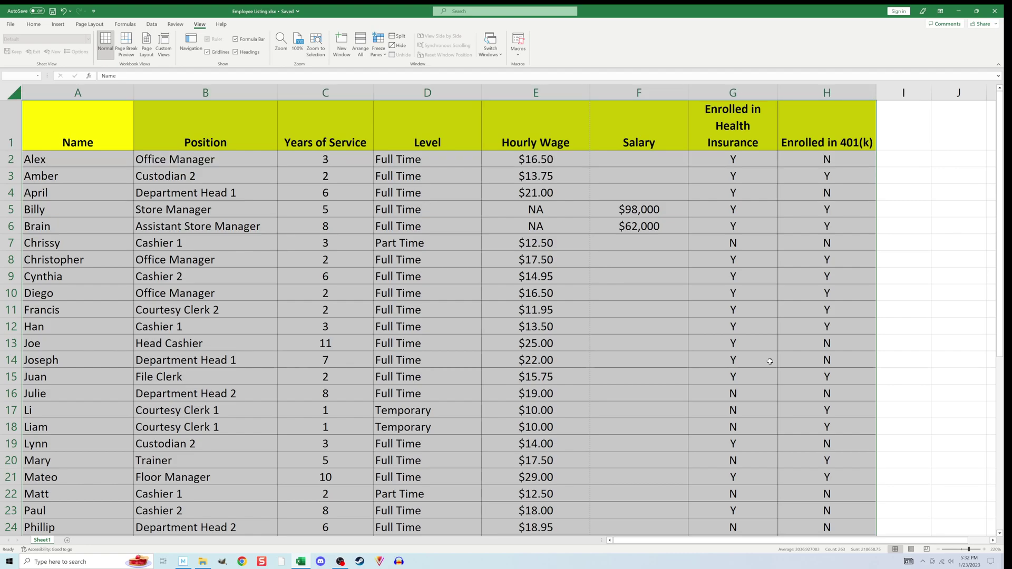
Deselect the table, select the entire worksheet, then clear that selection
left_click(325, 310)
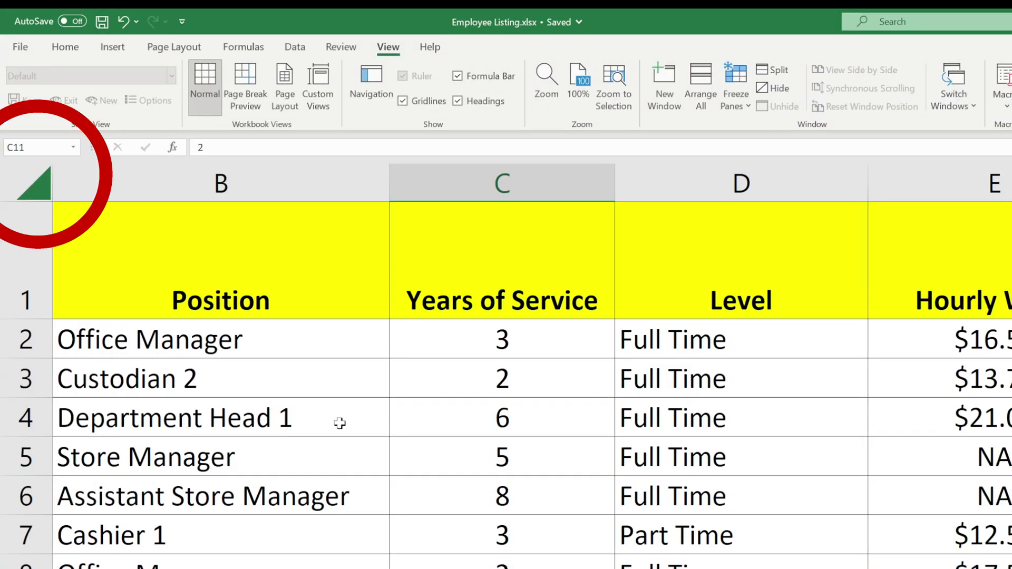
left_click(30, 190)
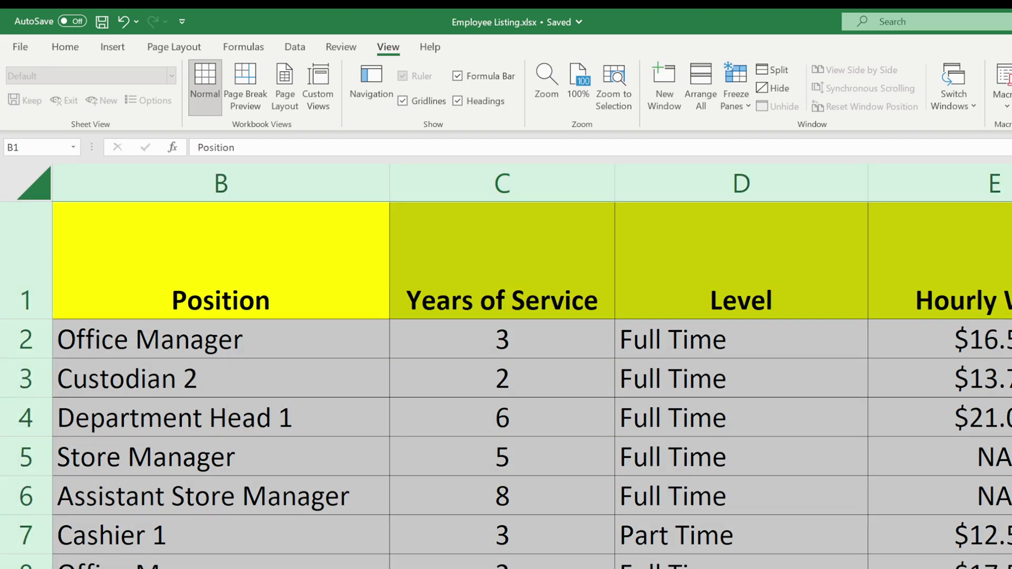
left_click(310, 140)
left_click(359, 140)
left_click(304, 139)
left_click(211, 135)
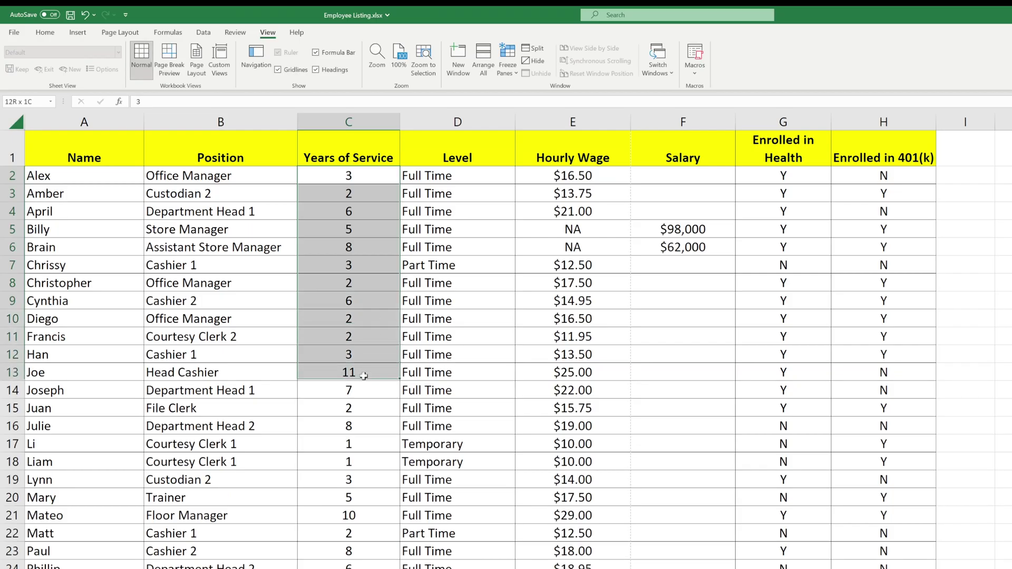
Select Years of Service cells and open the Sort dialog, which shows the Name and Salary levels
left_click_drag(362, 364, 364, 568)
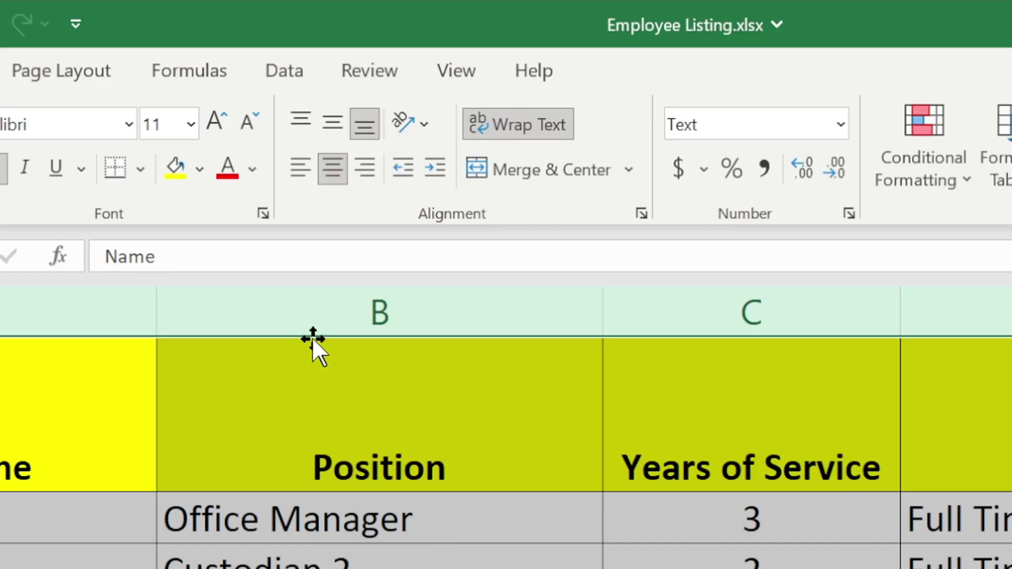
left_click(276, 75)
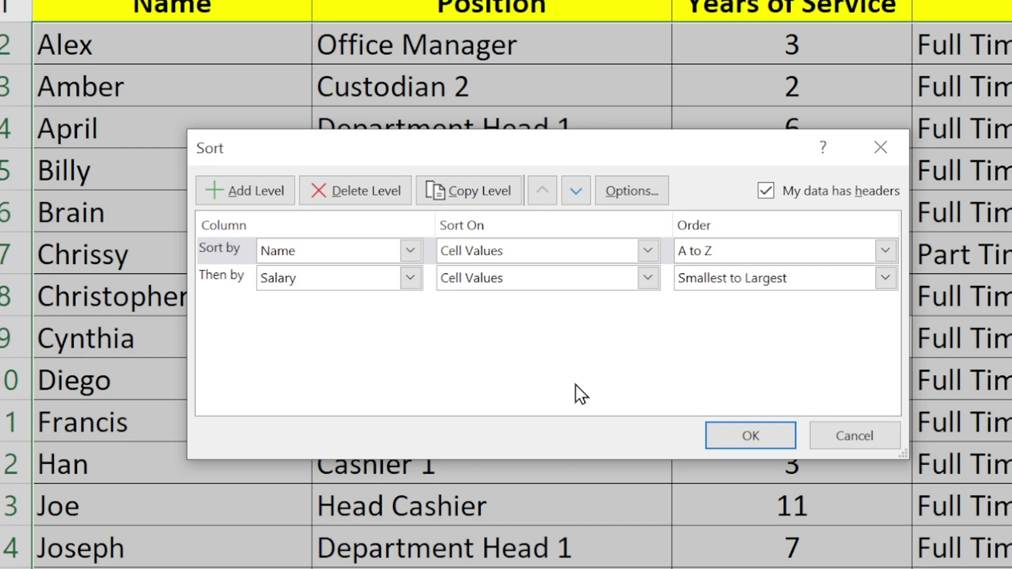
left_click(217, 252)
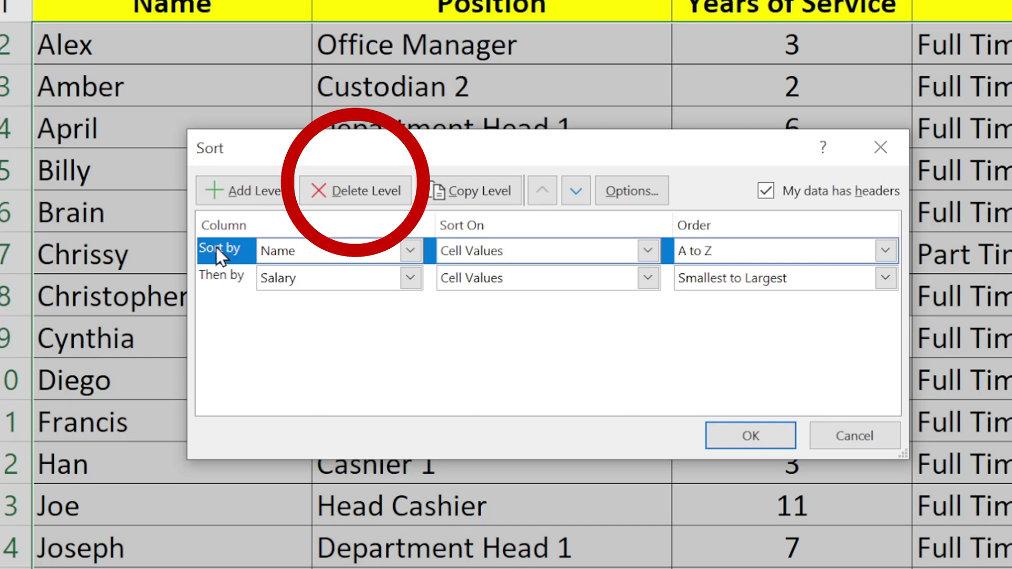
Delete the Name and Salary sort levels and add one blank level
left_click(371, 196)
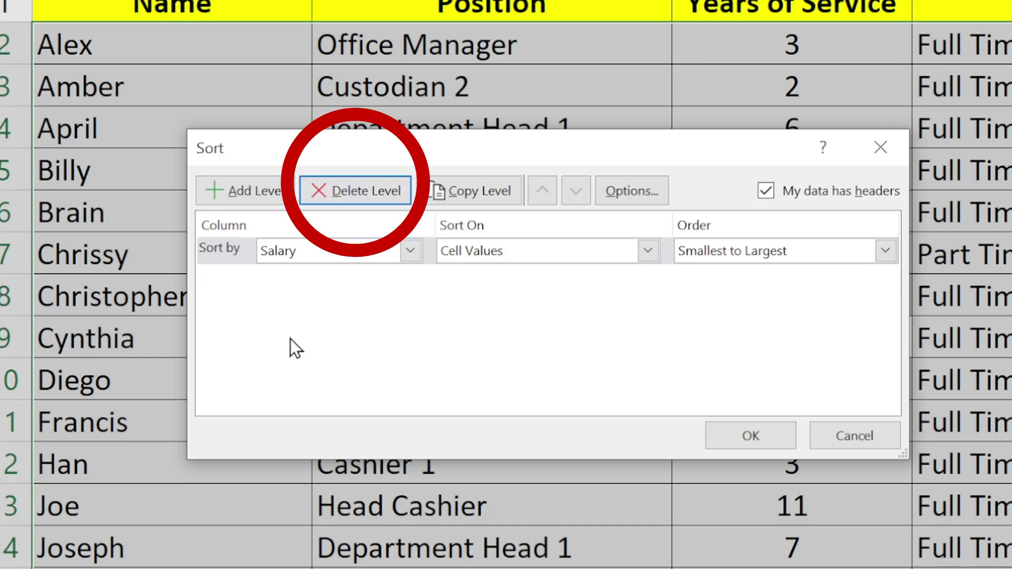
left_click(205, 258)
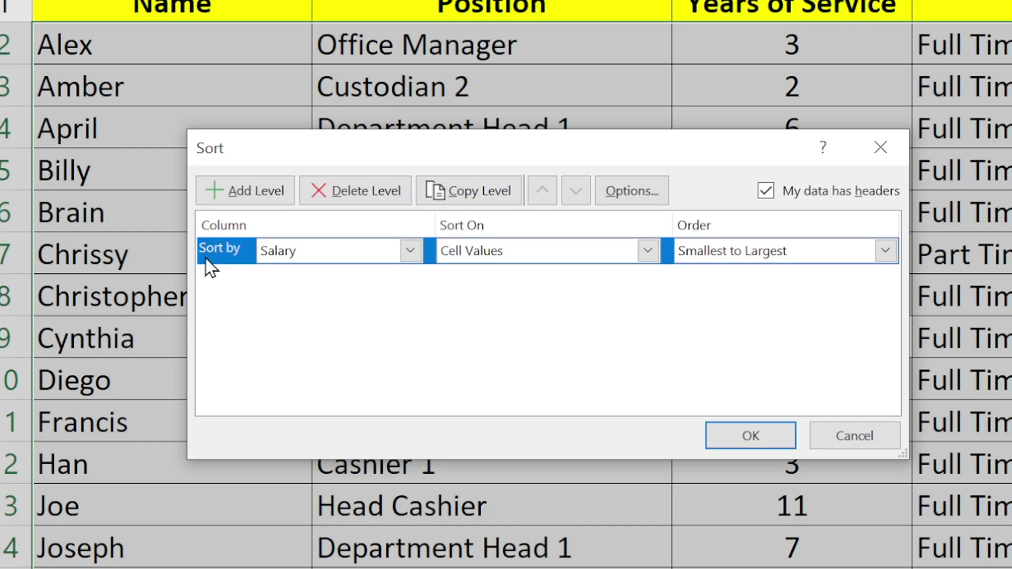
left_click(344, 188)
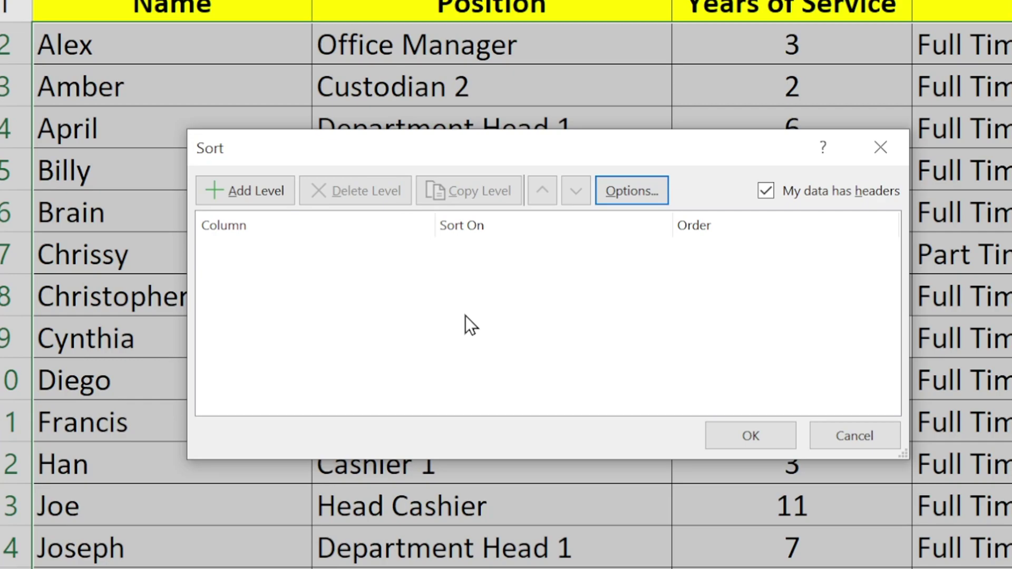
left_click(255, 189)
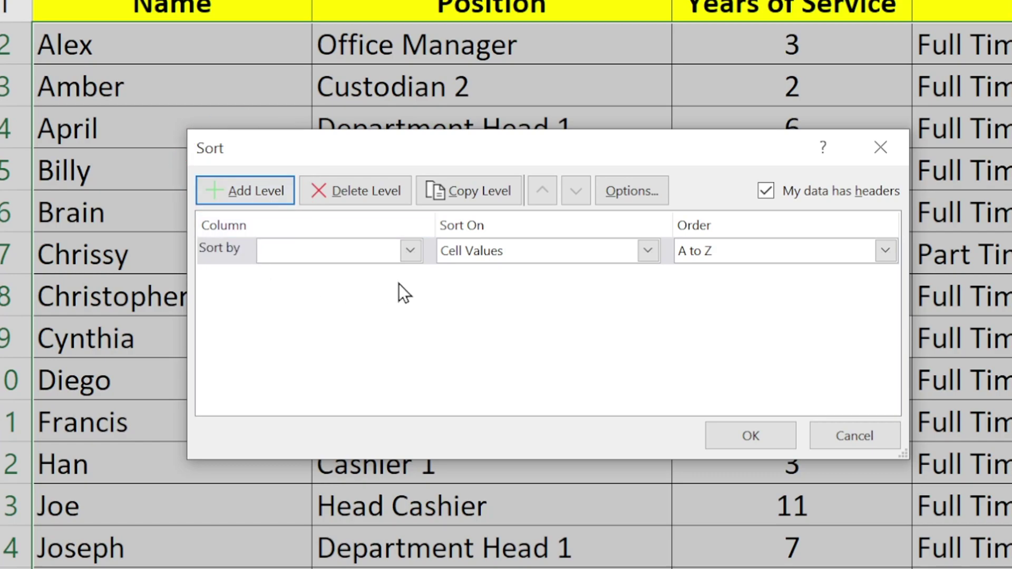
Sort by Years of Service, Largest to Smallest, and uncheck 'My data has headers'
left_click(407, 254)
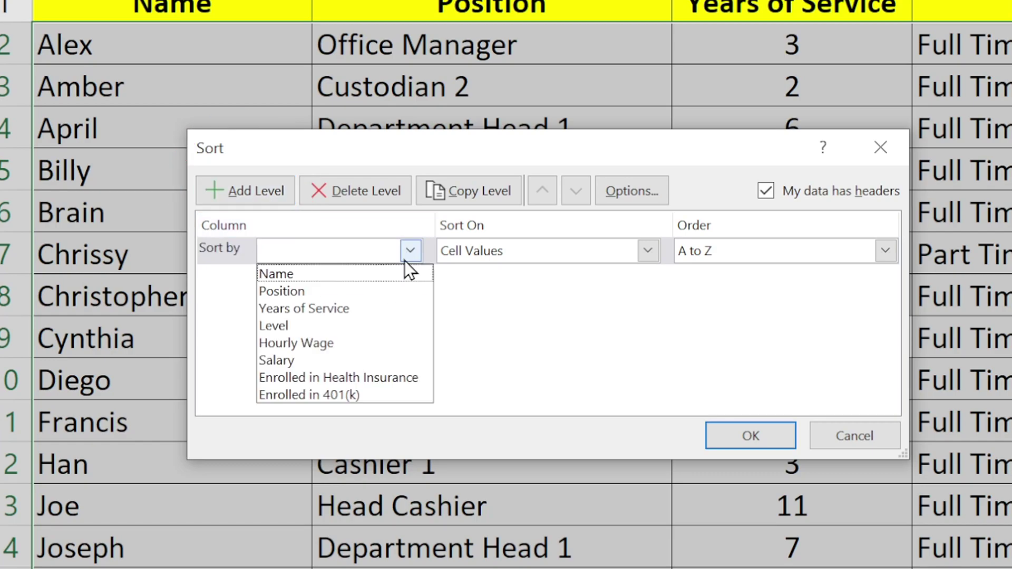
left_click(380, 308)
left_click(886, 251)
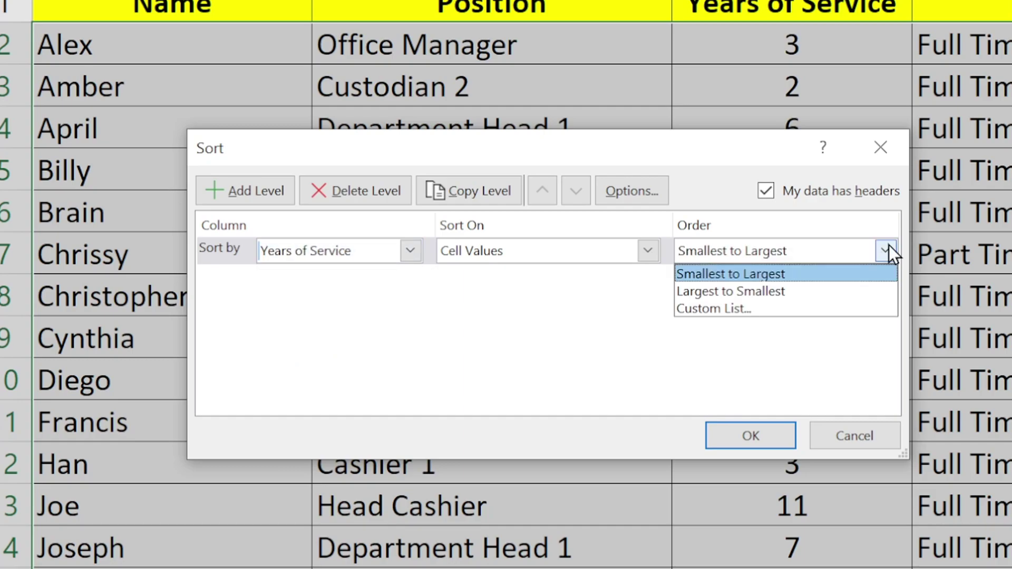
left_click(814, 291)
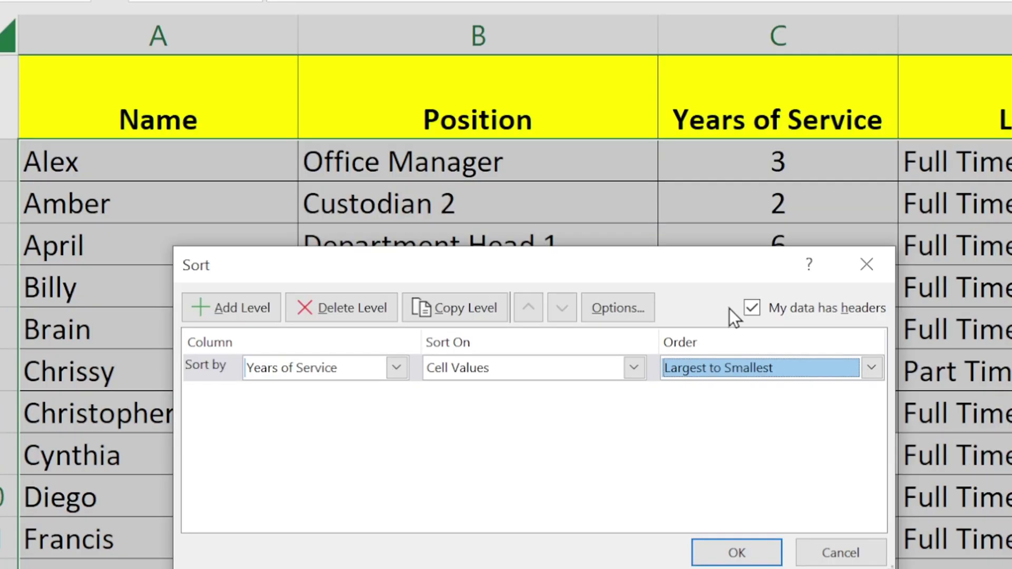
left_click(755, 311)
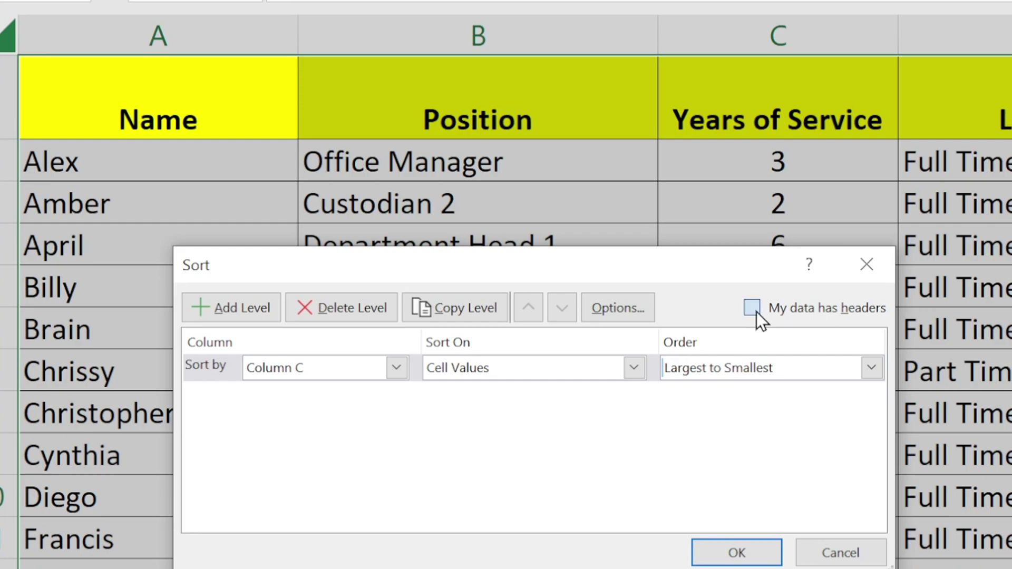
Toggle 'My data has headers' several times, leave it checked, and apply the Years of Service sort
left_click(757, 312)
left_click(757, 312)
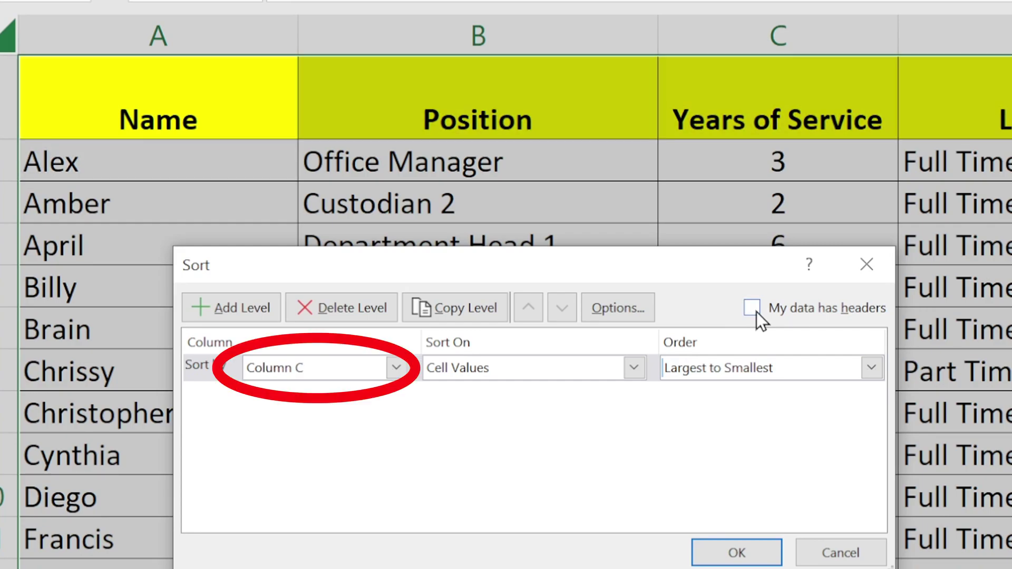
left_click(757, 312)
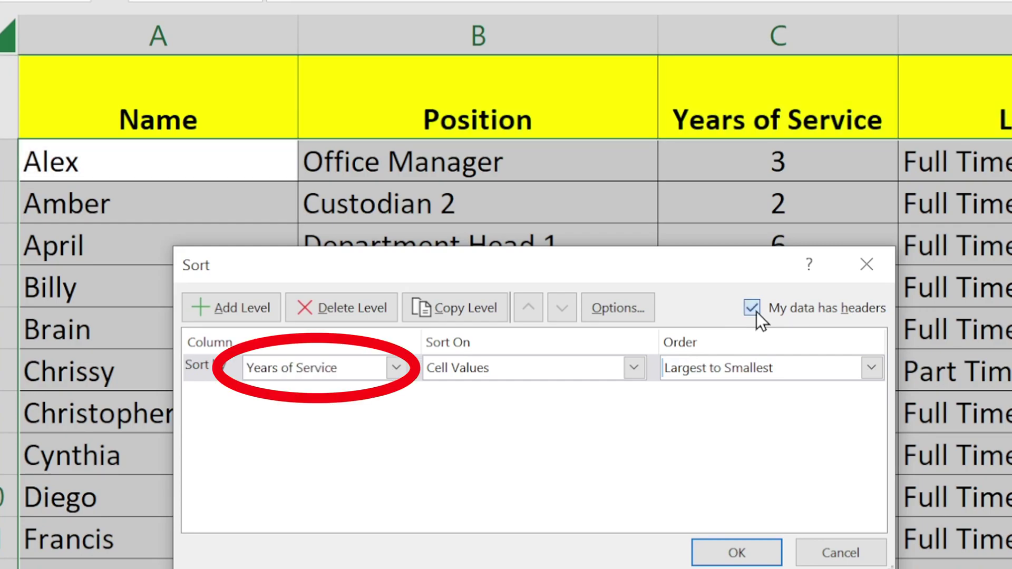
left_click(757, 312)
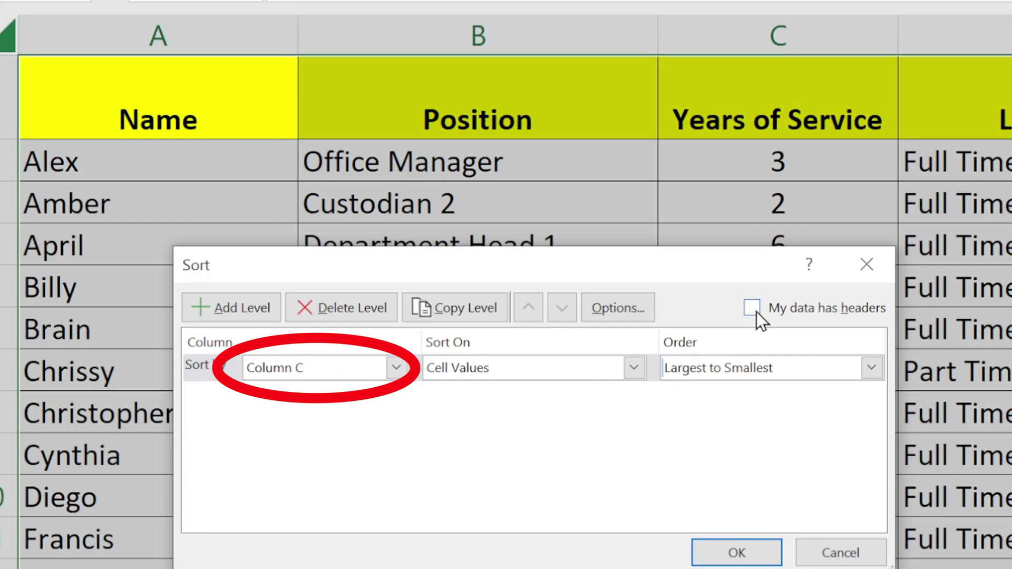
left_click(757, 312)
left_click(757, 312)
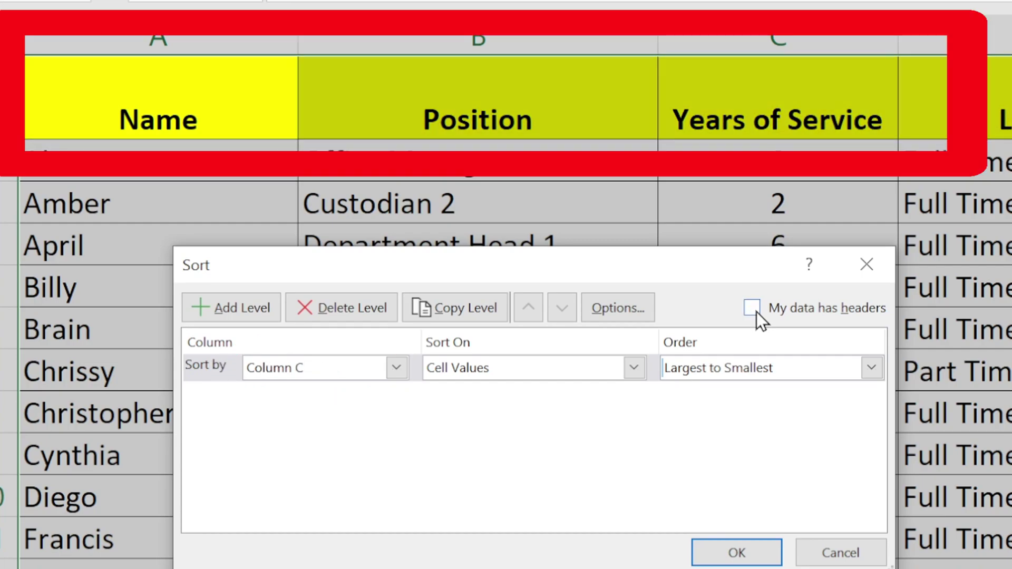
left_click(757, 312)
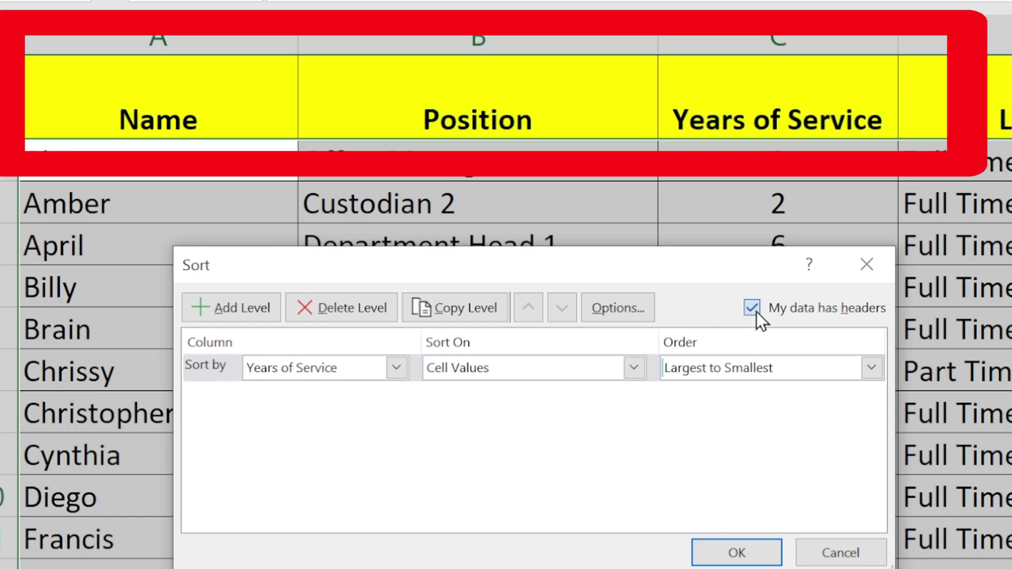
left_click(757, 312)
left_click(757, 312)
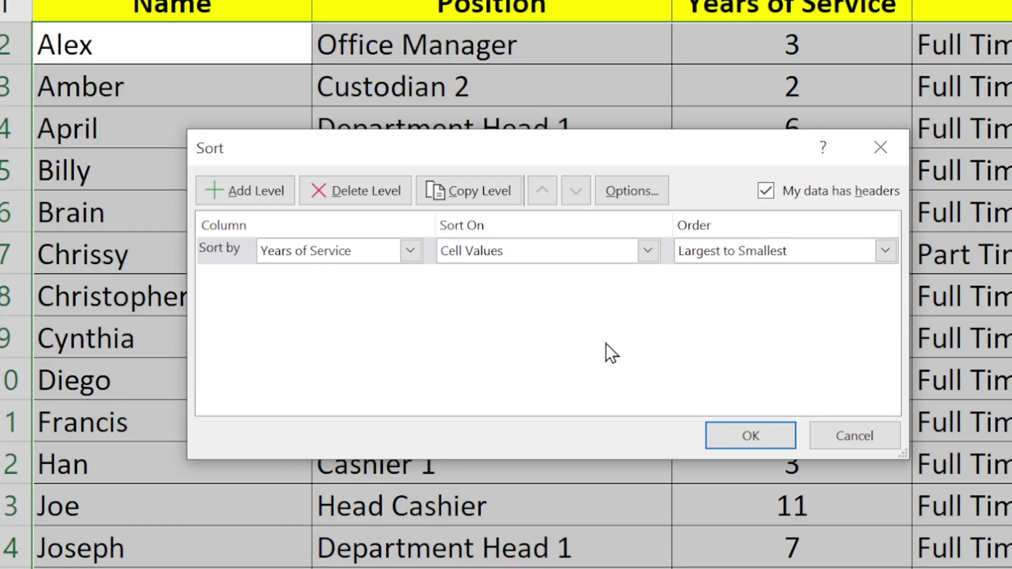
left_click(741, 428)
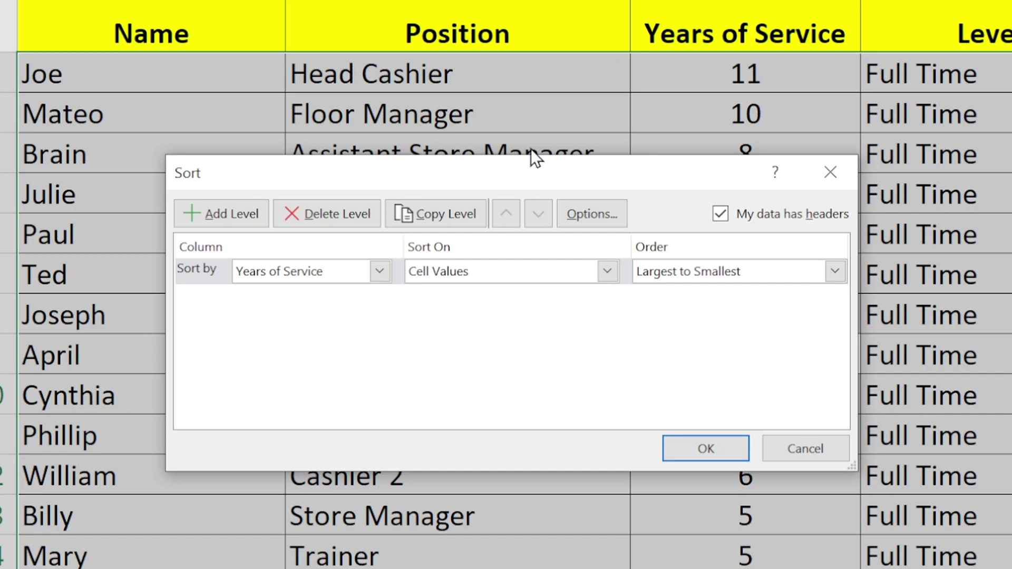
Show the Sort by column list in the reopened Sort dialog
left_click(378, 271)
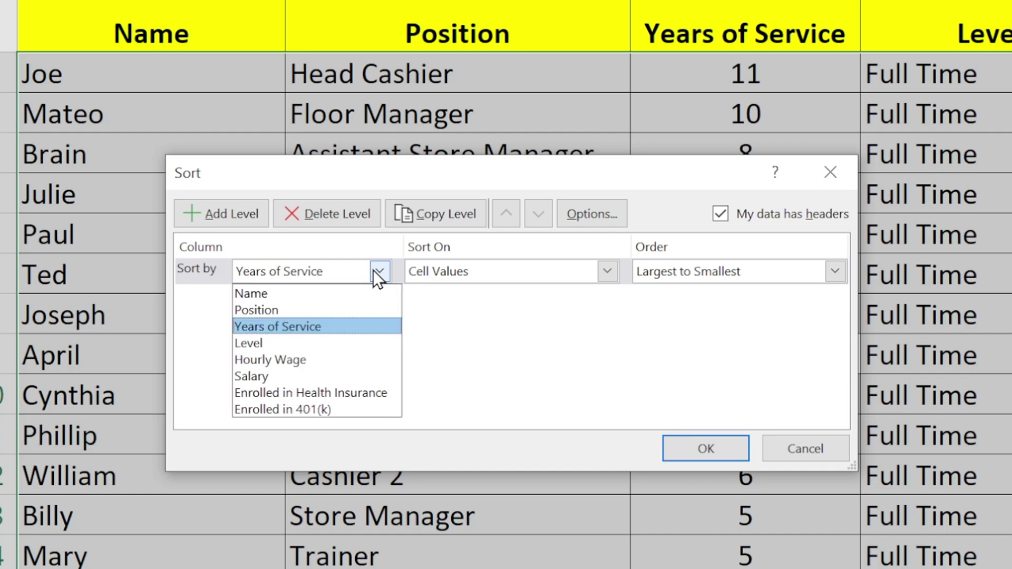
Make Level the primary sort column and add Hourly Wage as the second level
left_click(325, 343)
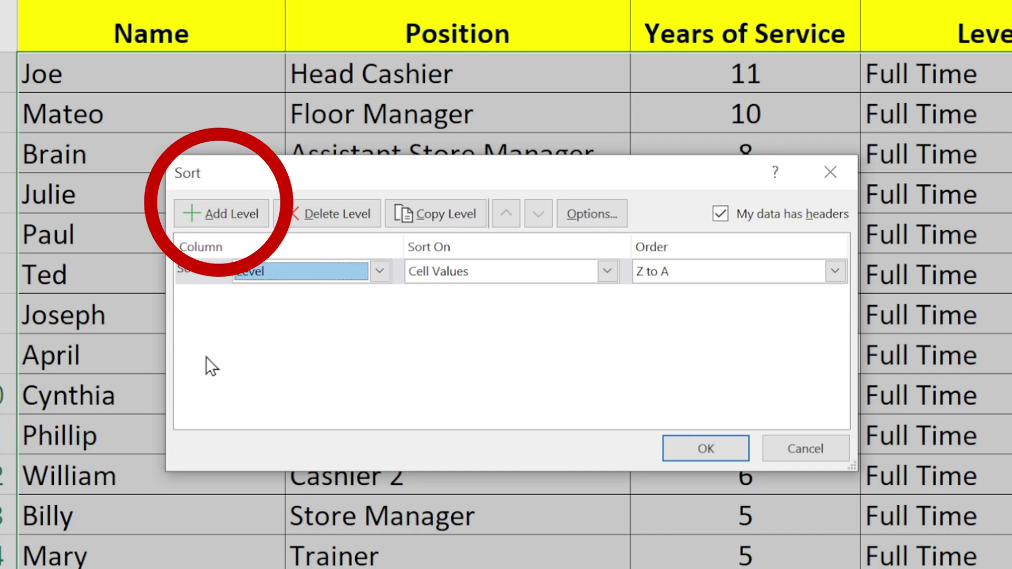
left_click(224, 214)
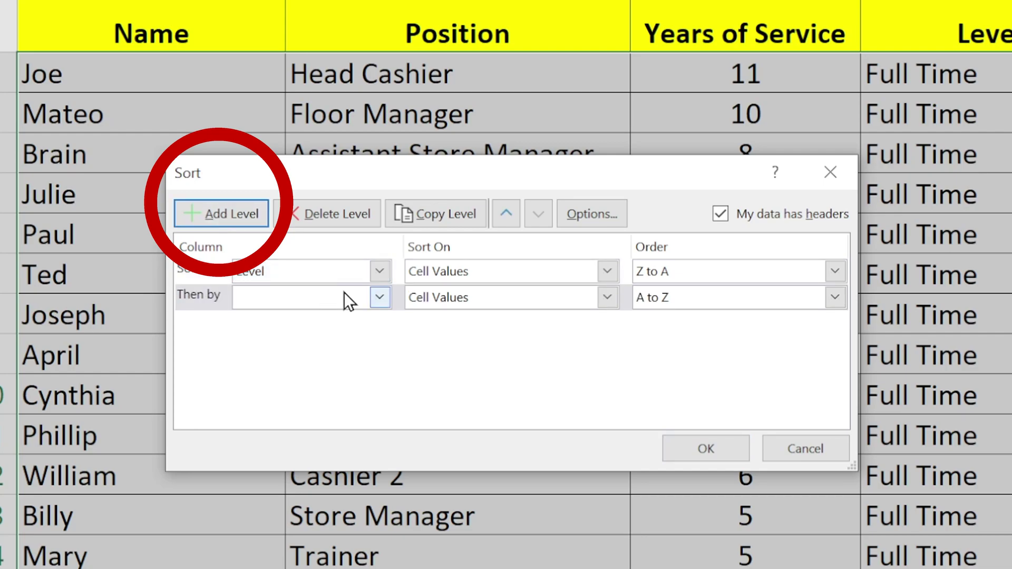
left_click(369, 297)
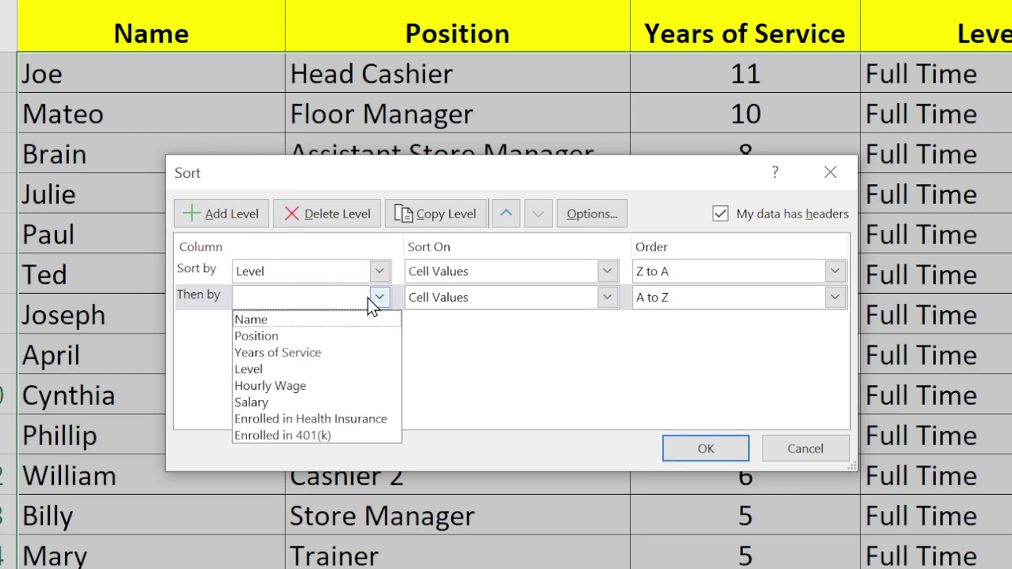
left_click(337, 389)
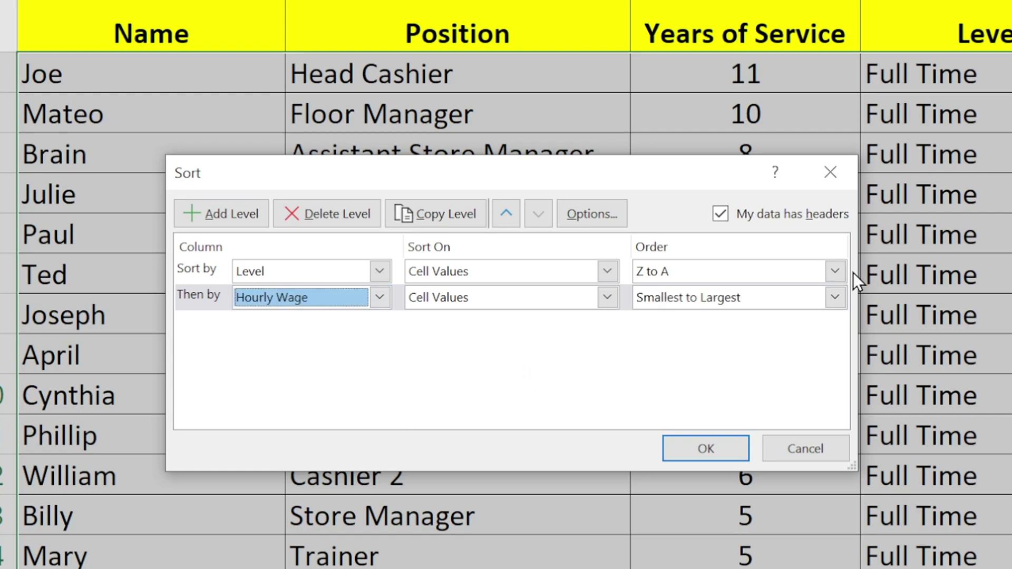
Order Level A to Z and Hourly Wage Largest to Smallest, apply, then highlight the Full Time entries
left_click(836, 271)
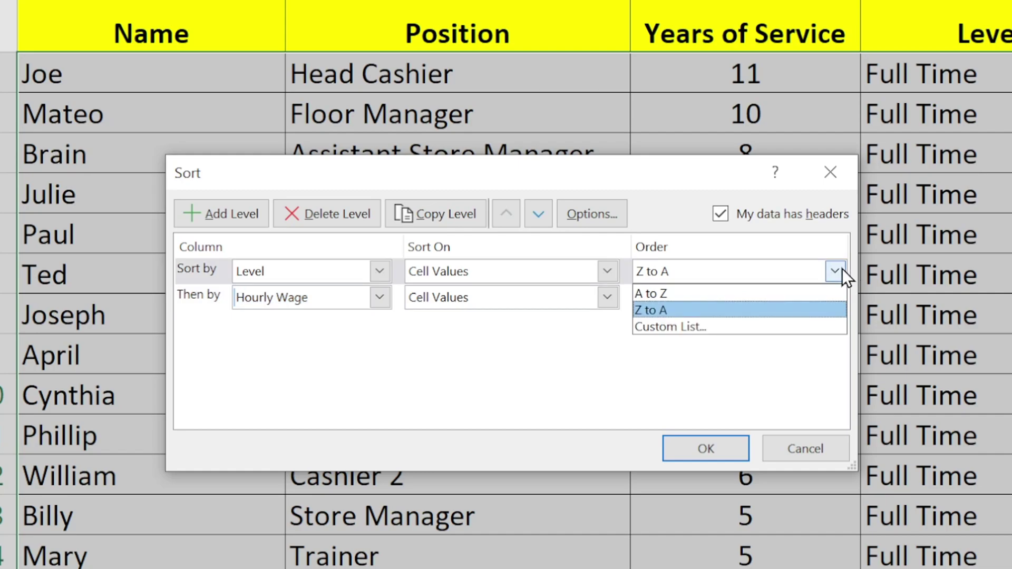
left_click(774, 297)
left_click(835, 297)
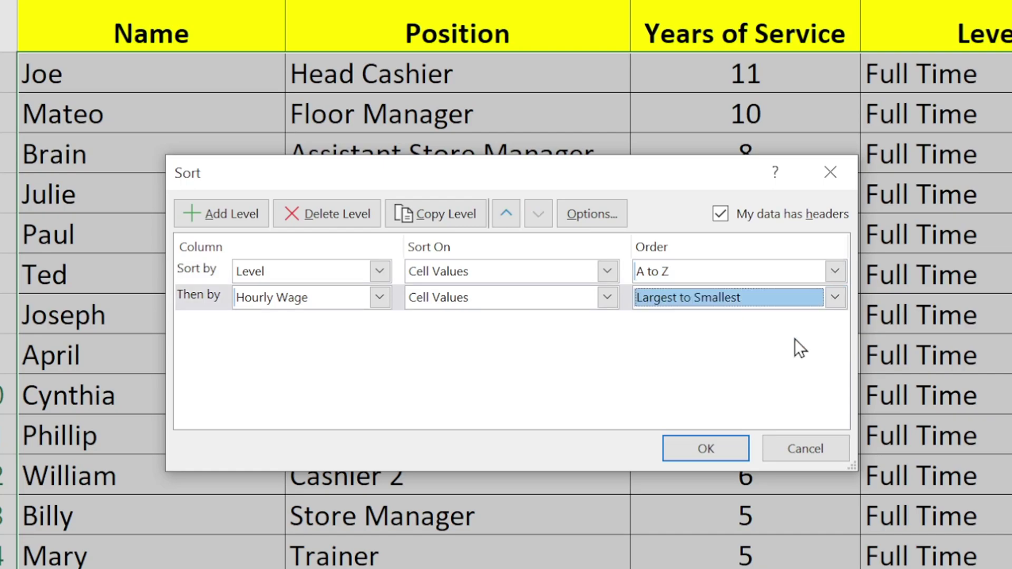
left_click(715, 443)
left_click_drag(317, 133, 362, 568)
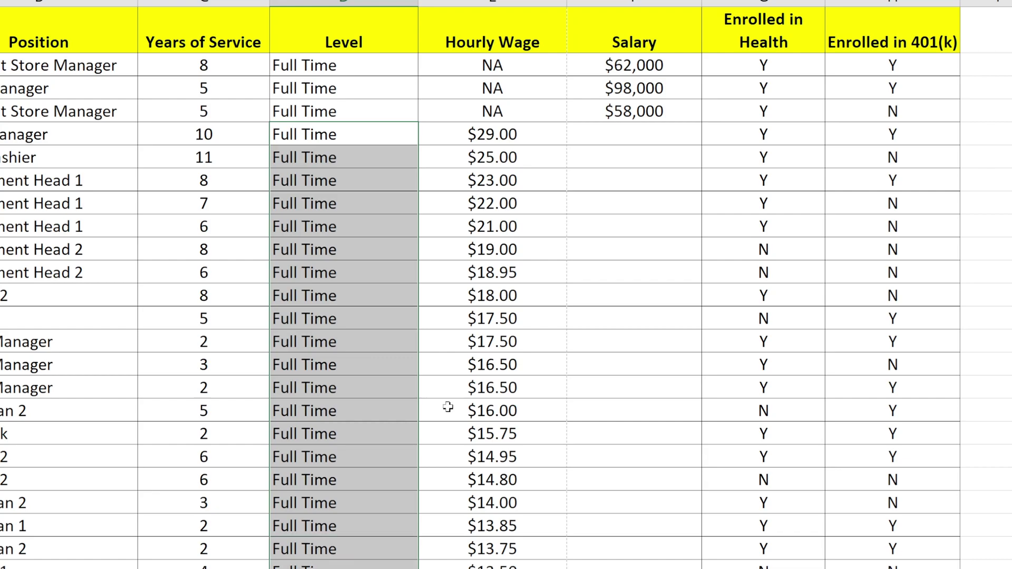
left_click_drag(533, 136, 527, 341)
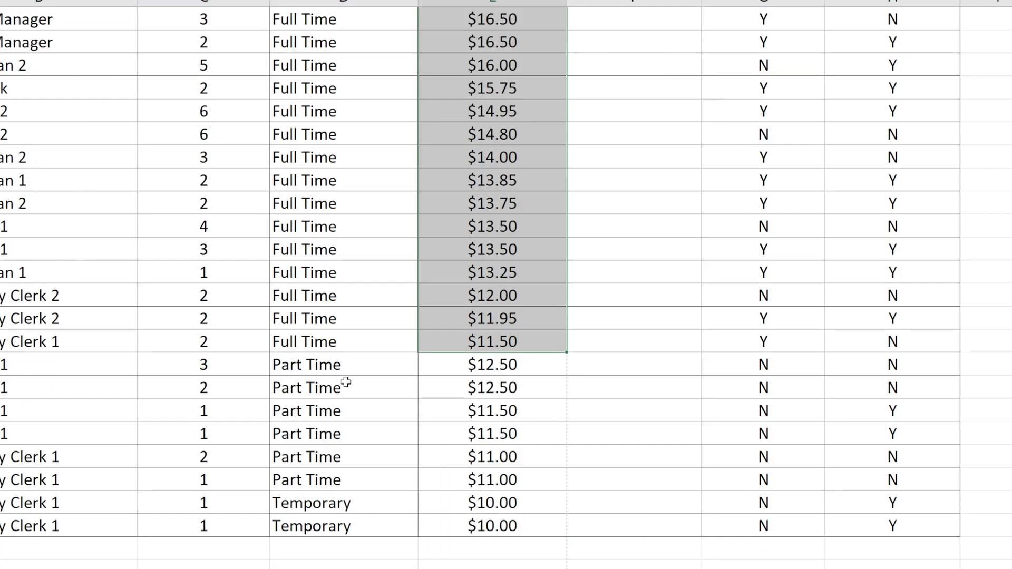
left_click_drag(345, 371, 524, 479)
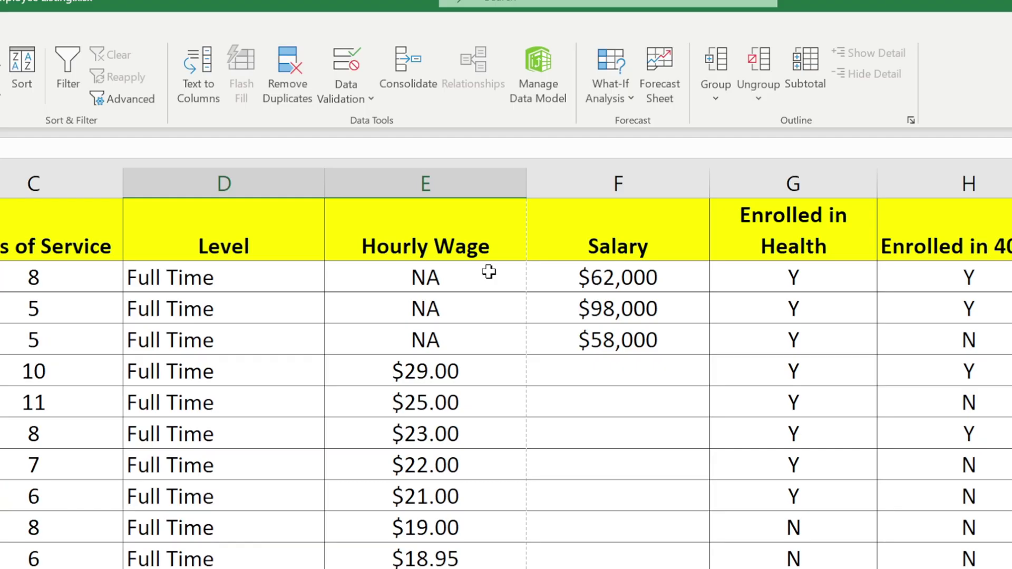
left_click_drag(488, 271, 489, 351)
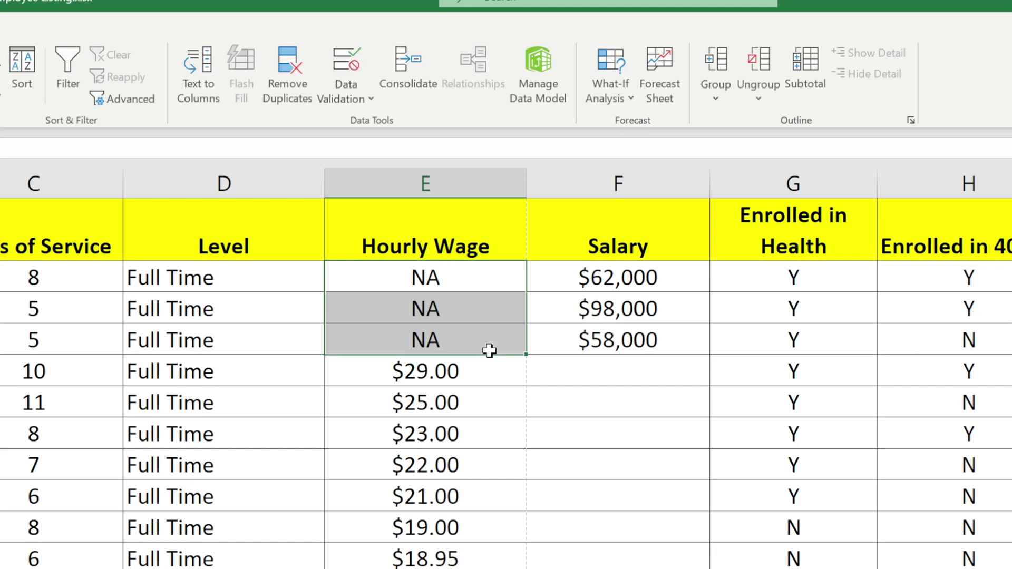